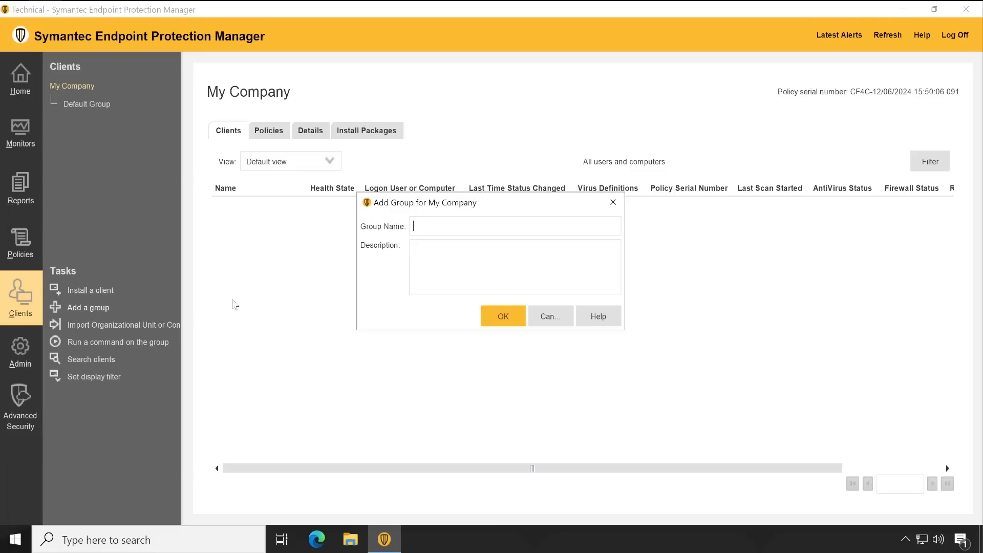
Step: Add a client group named Test under My Company and a subgroup named Test1 under Test
type("Test")
left_click(503, 318)
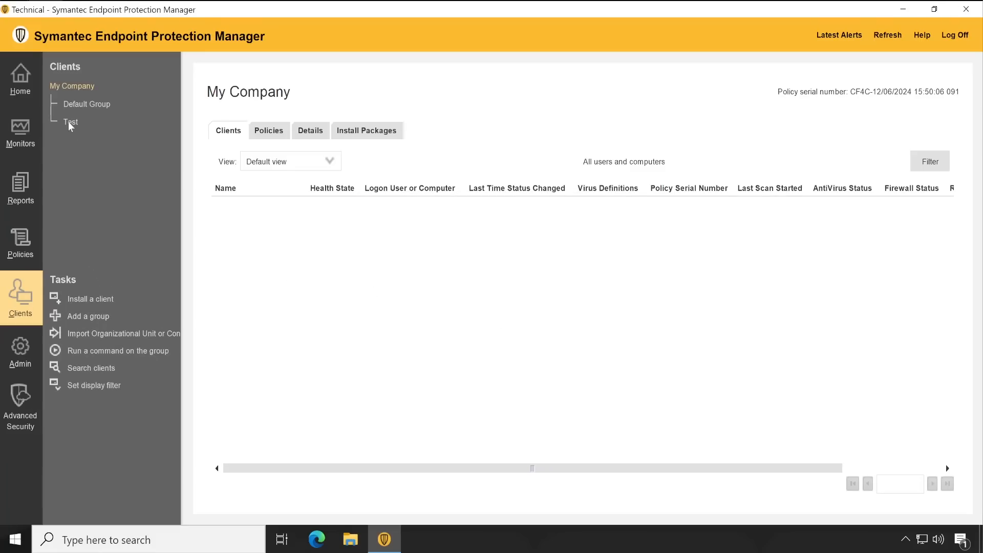
left_click(69, 122)
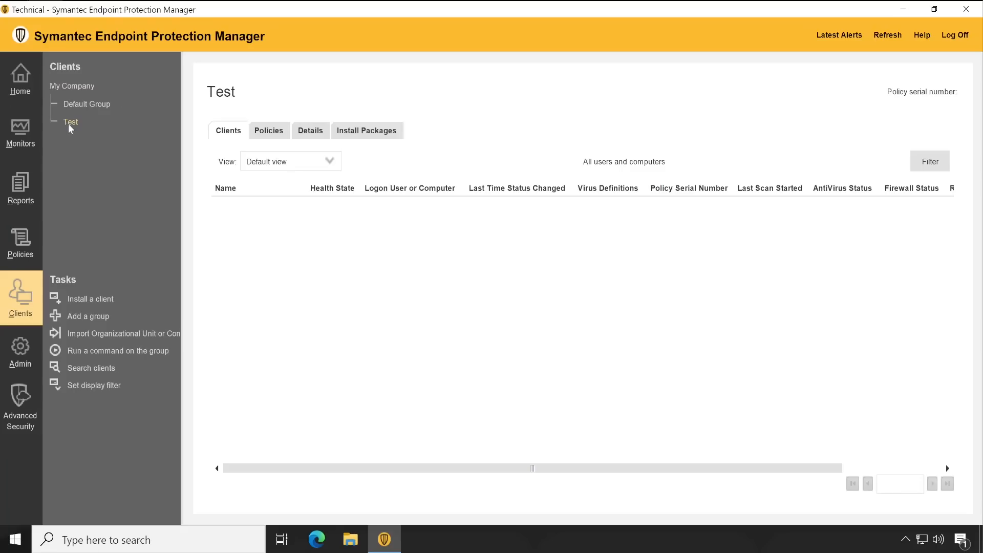
left_click(95, 318)
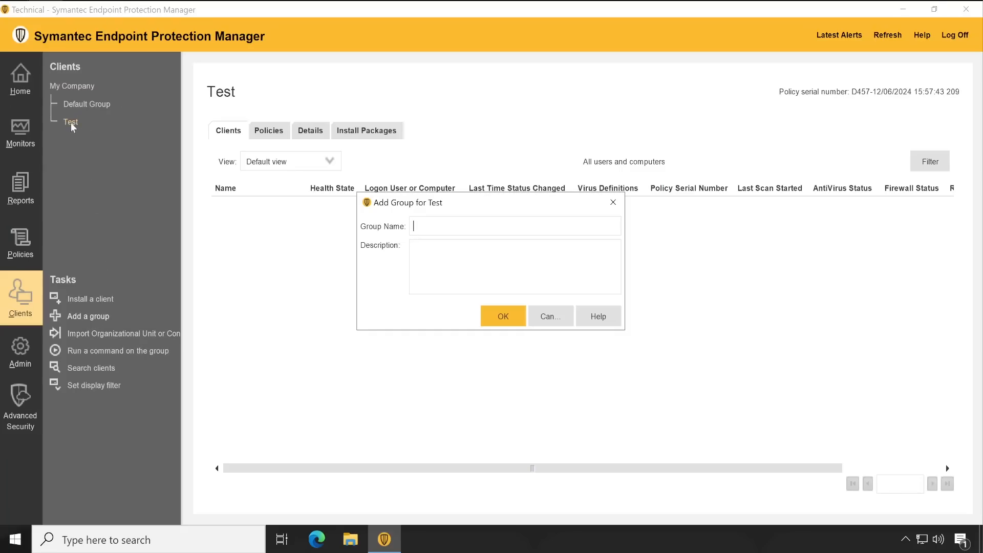
type("Test1")
left_click(501, 324)
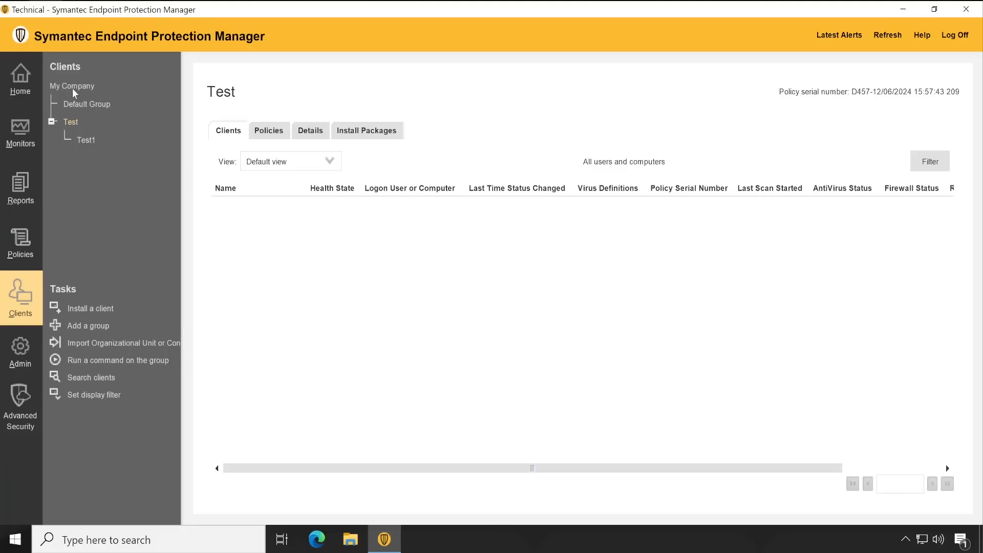
Step: Turn off inheritance of policies and settings from My Company for the Test group
left_click(274, 132)
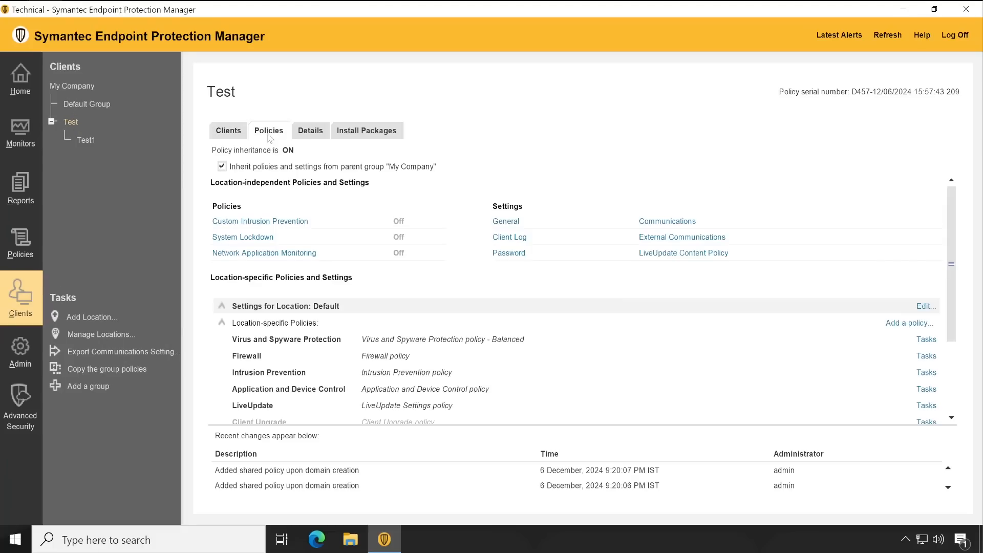
left_click(83, 140)
left_click(69, 123)
left_click(223, 166)
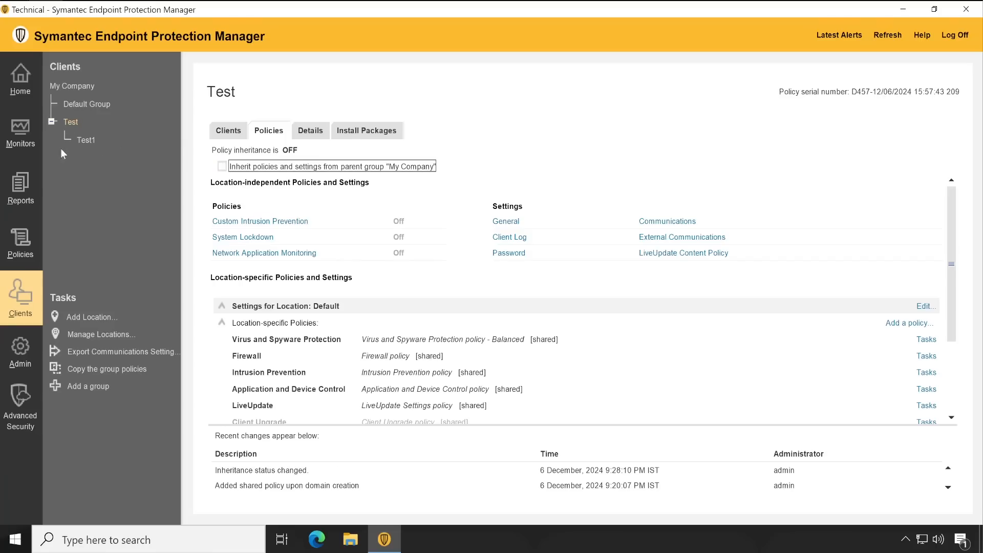
Step: Compare the policy inheritance of Test1 and Test, and return to the My Company client list with the Test group collapsed
left_click(88, 140)
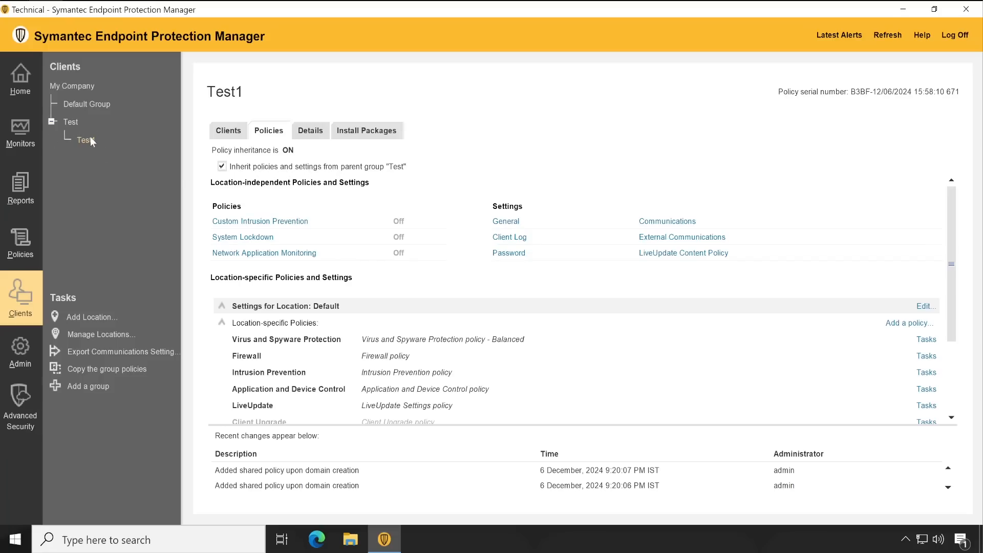
left_click(87, 124)
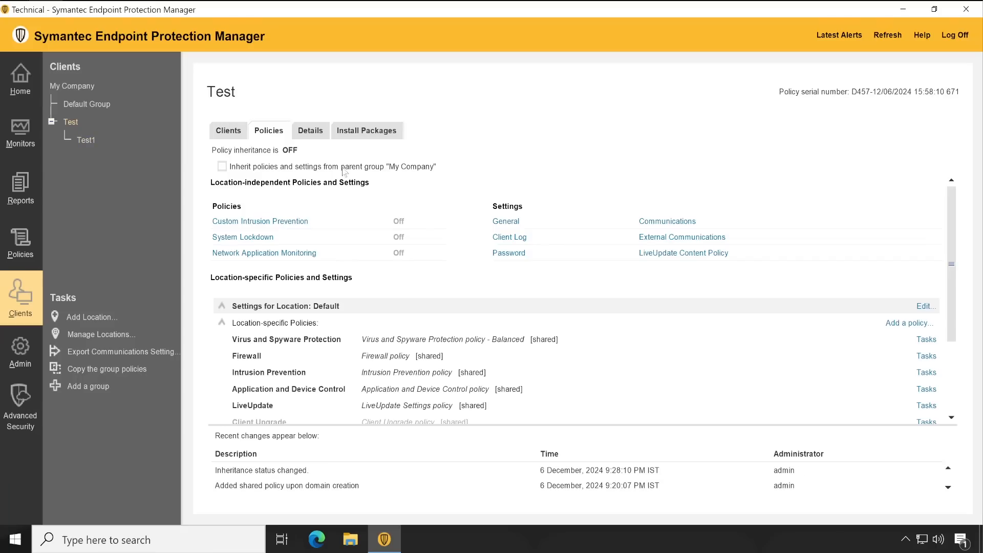
left_click(229, 131)
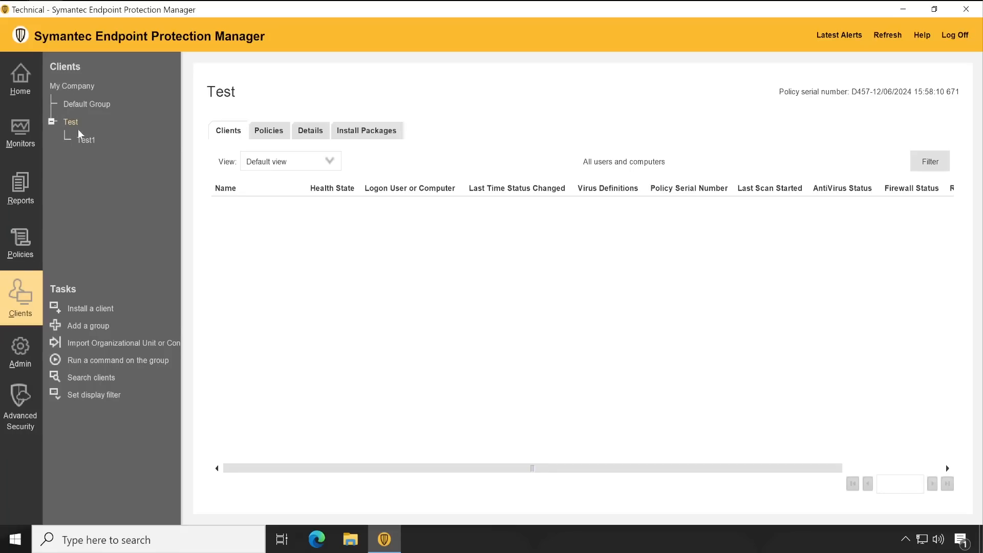
left_click(51, 121)
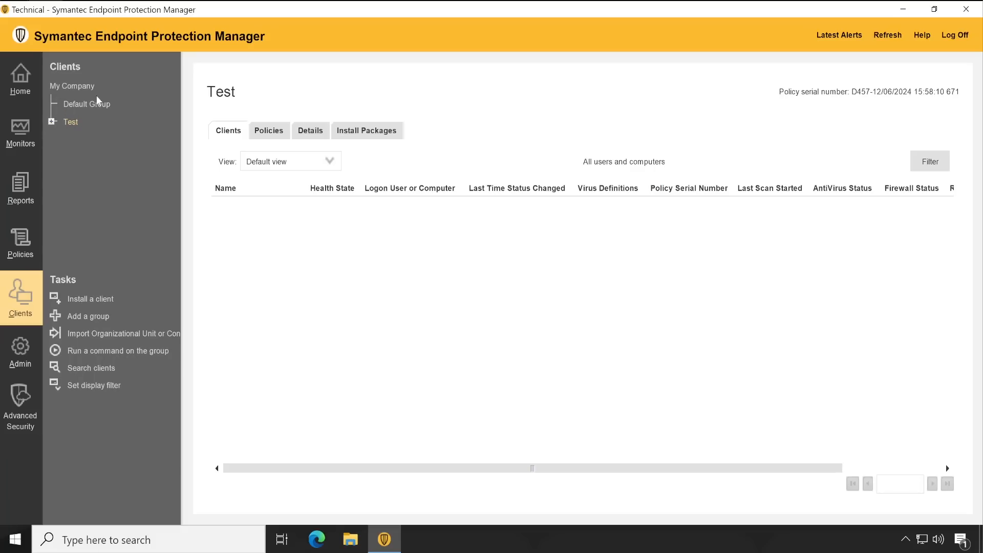
left_click(82, 87)
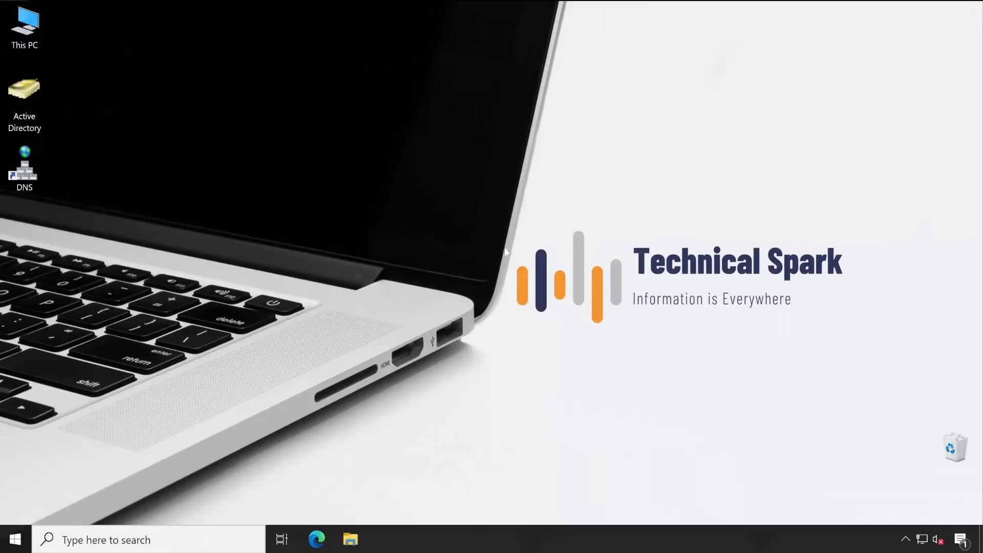
Step: Switch to Active Directory Users and Computers and show the contents of the Technical Spark organizational unit under TechnicalSpark.com
left_click(29, 96)
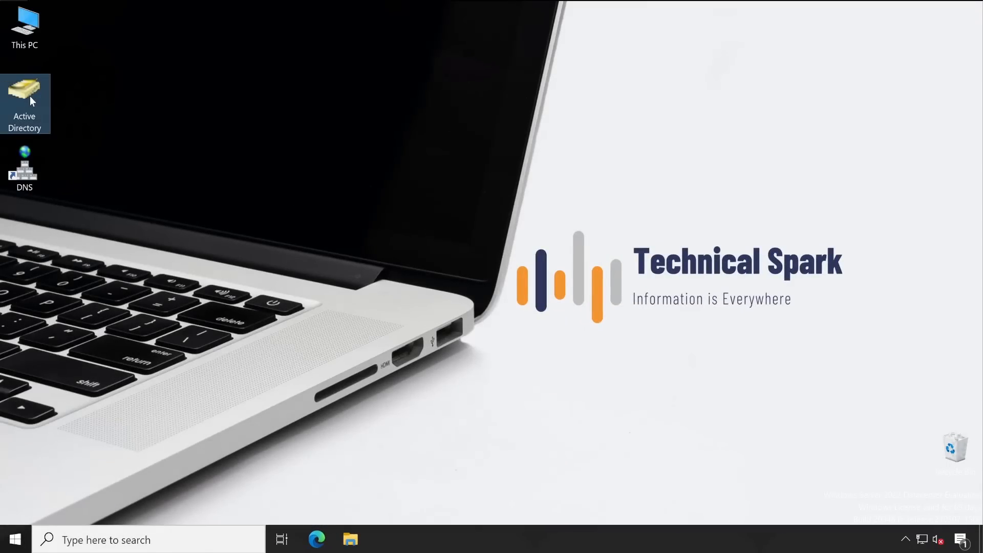
double_click(29, 96)
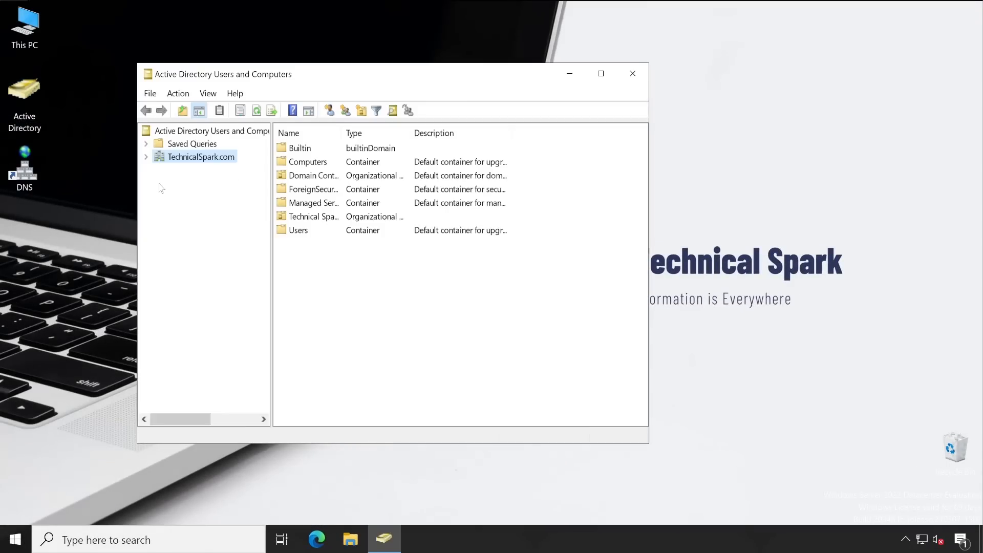
left_click(147, 158)
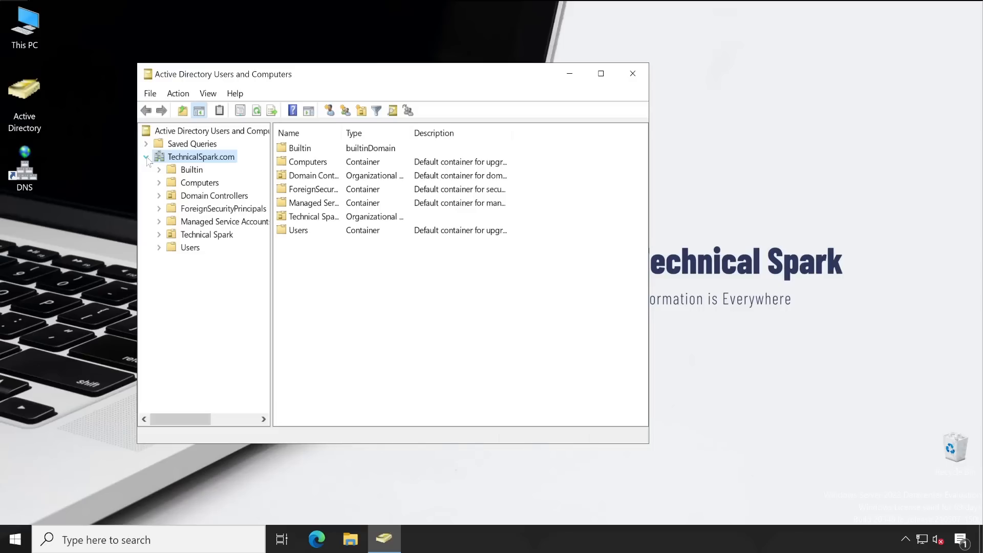
left_click(159, 235)
left_click(207, 235)
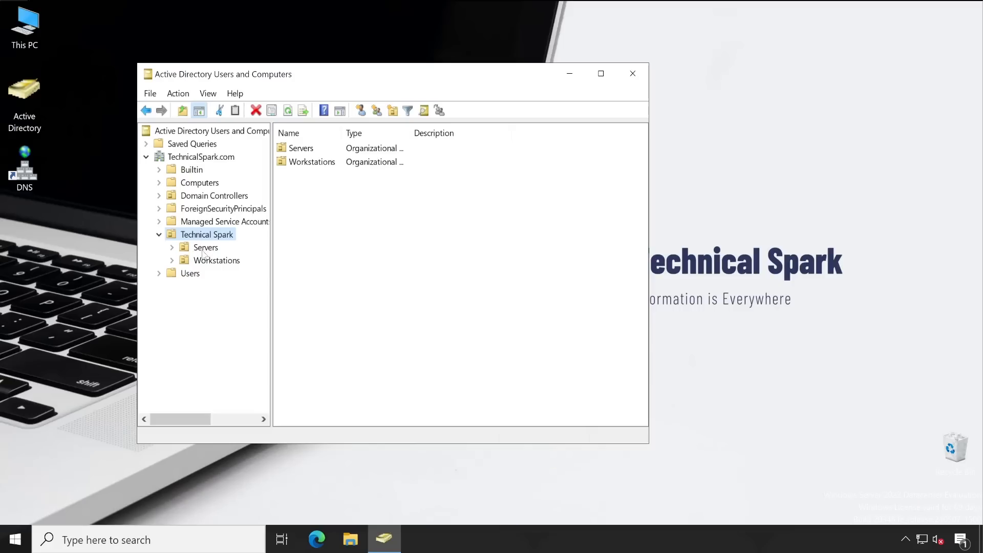
Step: Examine the Workstations organizational unit and the Desktop and Laptop units within its Marketing unit
left_click(204, 248)
left_click(199, 260)
left_click(173, 261)
left_click(185, 273)
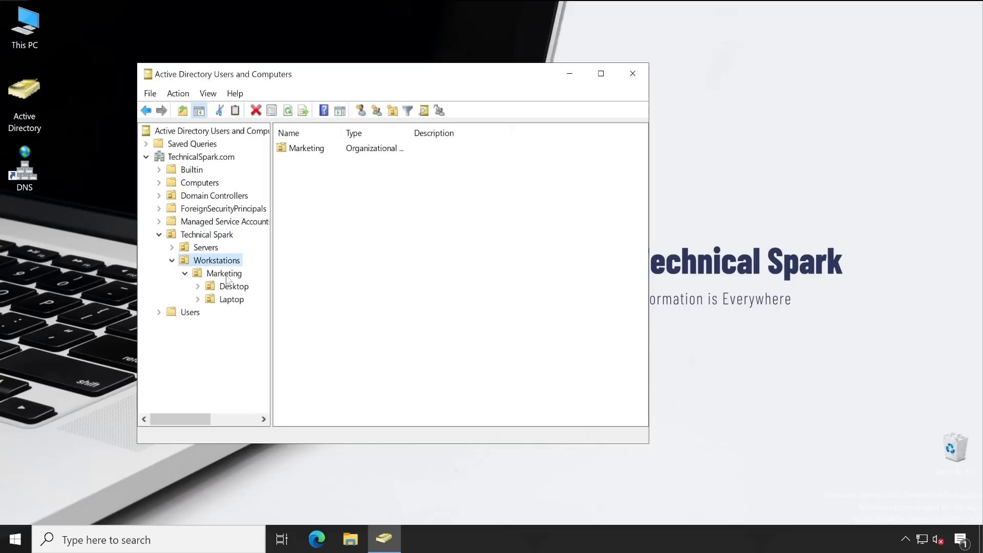
left_click(226, 275)
left_click(218, 303)
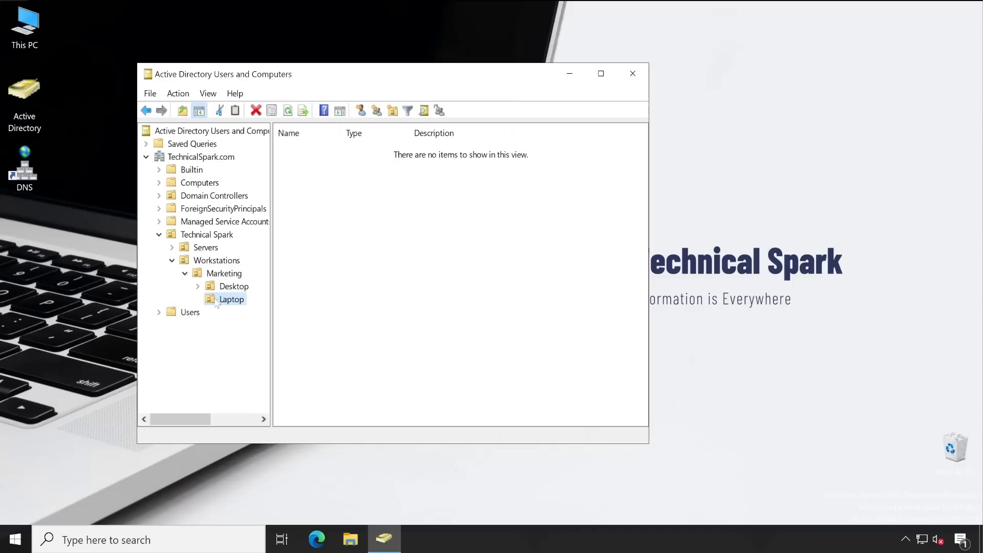
left_click(231, 285)
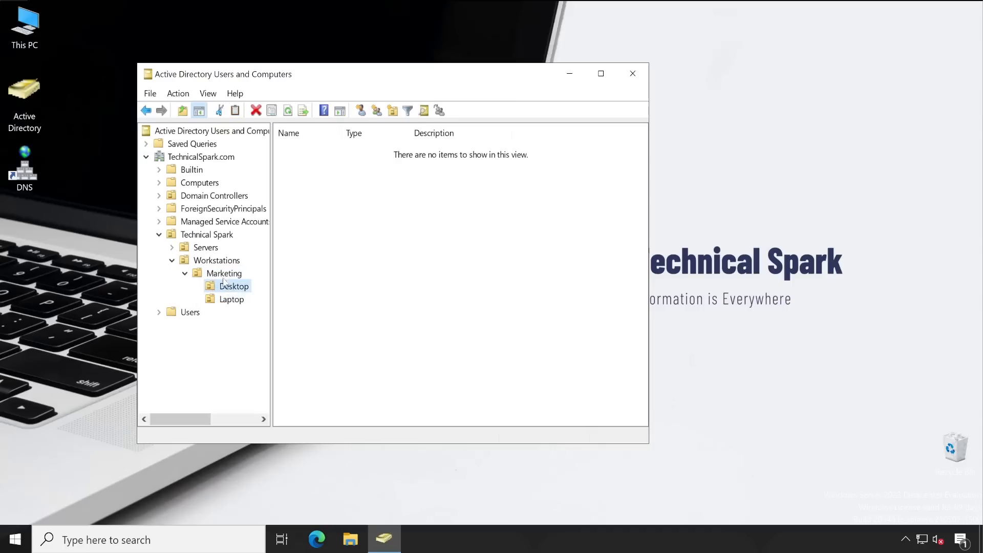
Step: Examine which computers belong to the DC Servers, DB Servers and App Servers units under Servers
left_click(172, 247)
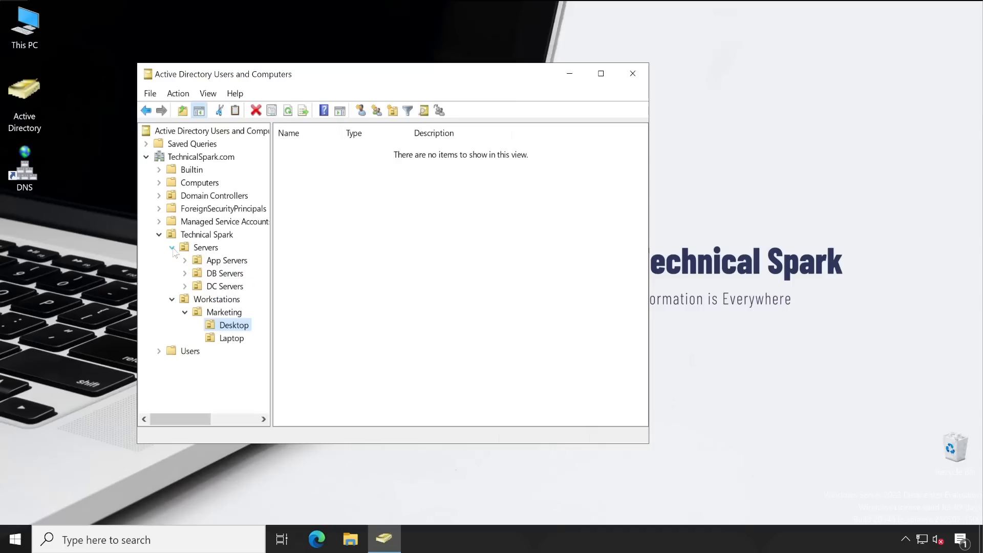
left_click(219, 288)
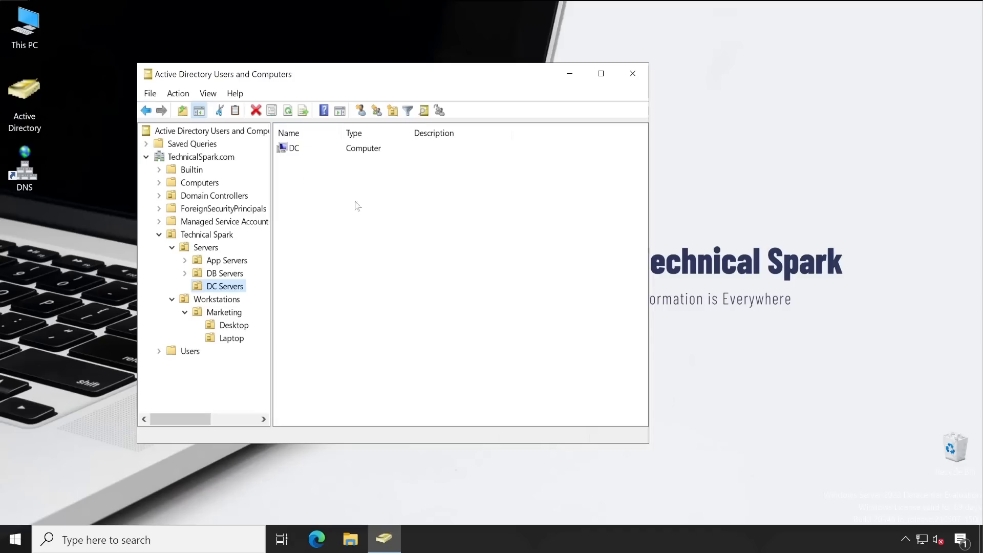
left_click(51, 257)
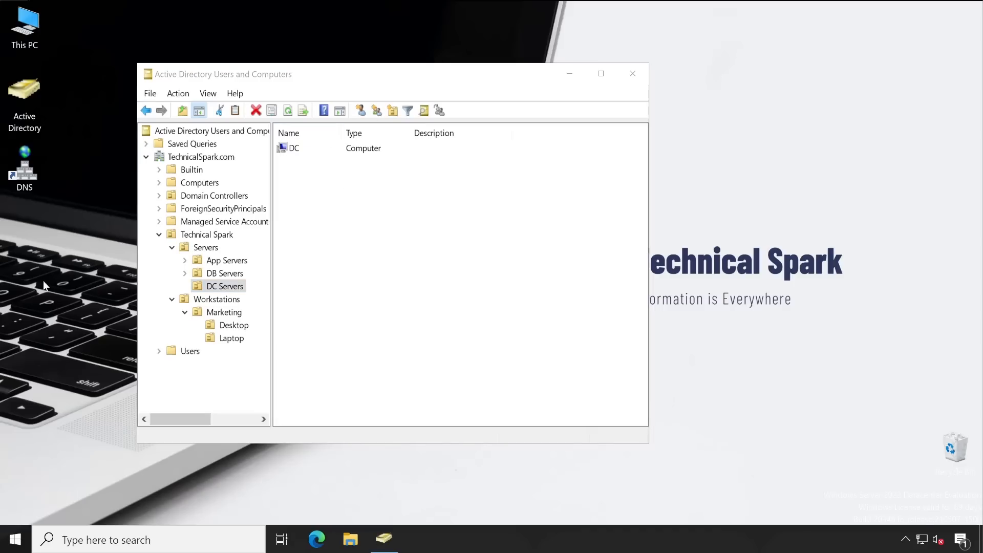
left_click(199, 271)
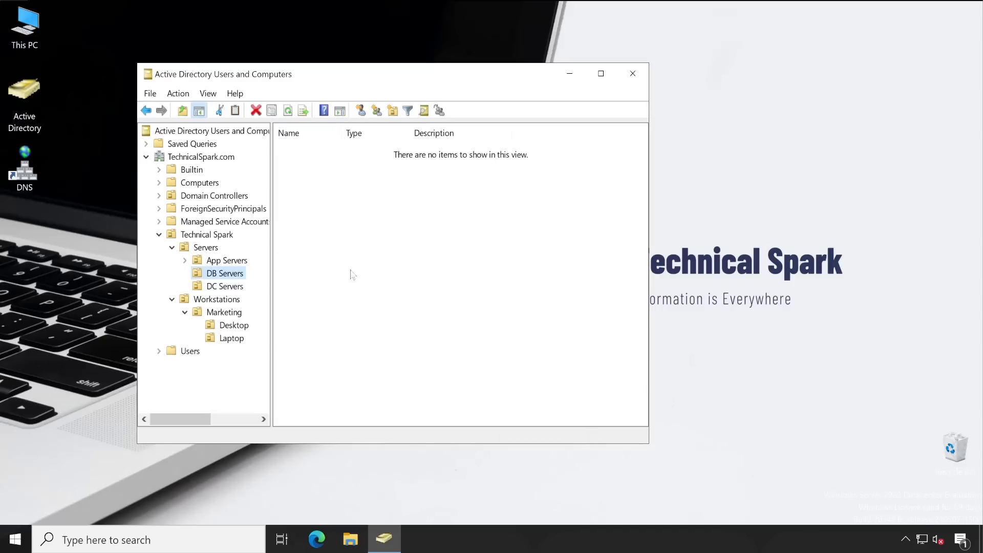
left_click(212, 261)
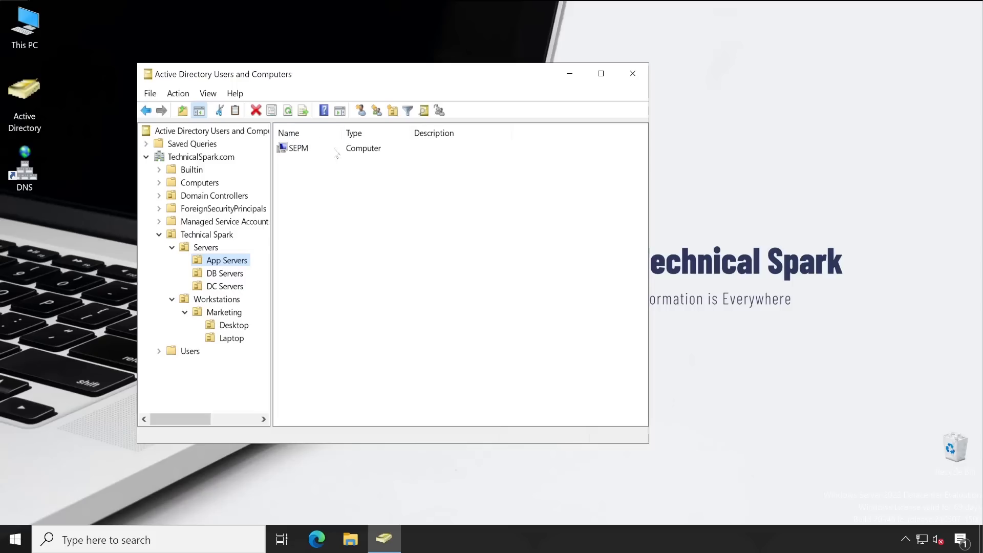
left_click(209, 238)
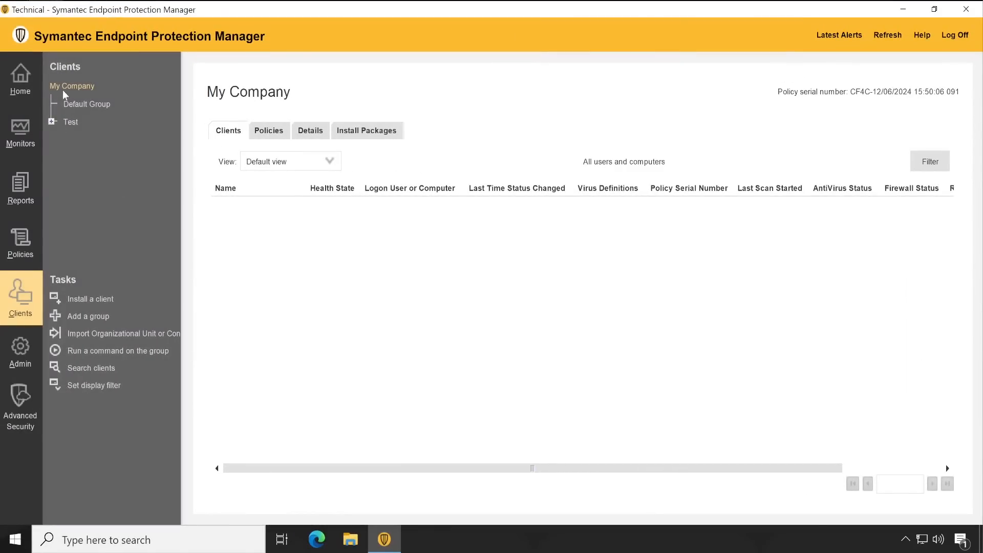
Step: In Symantec Endpoint Protection Manager, import the Technical Spark organizational unit from the TechnicalSpark domain into My Company
left_click(112, 336)
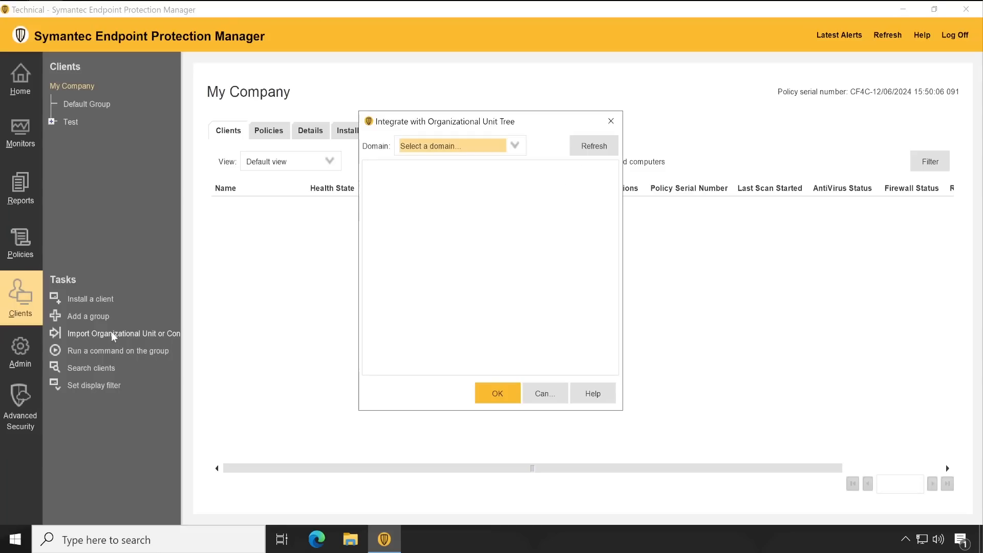
left_click(459, 148)
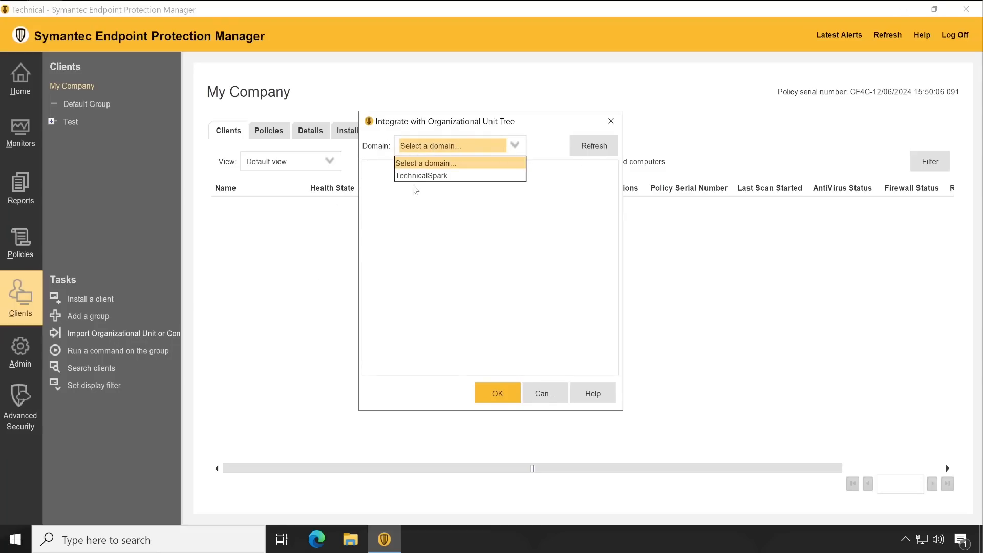
left_click(427, 176)
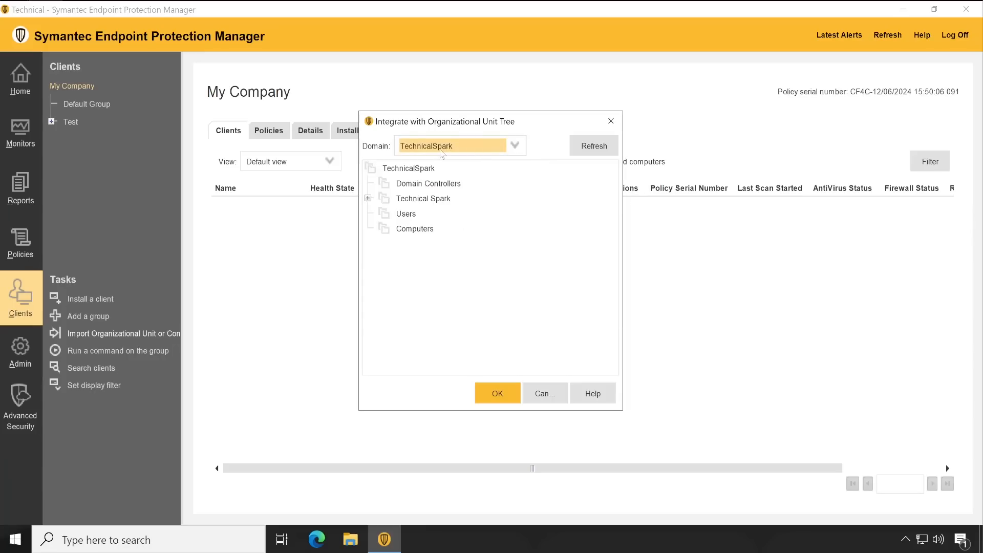
left_click(514, 147)
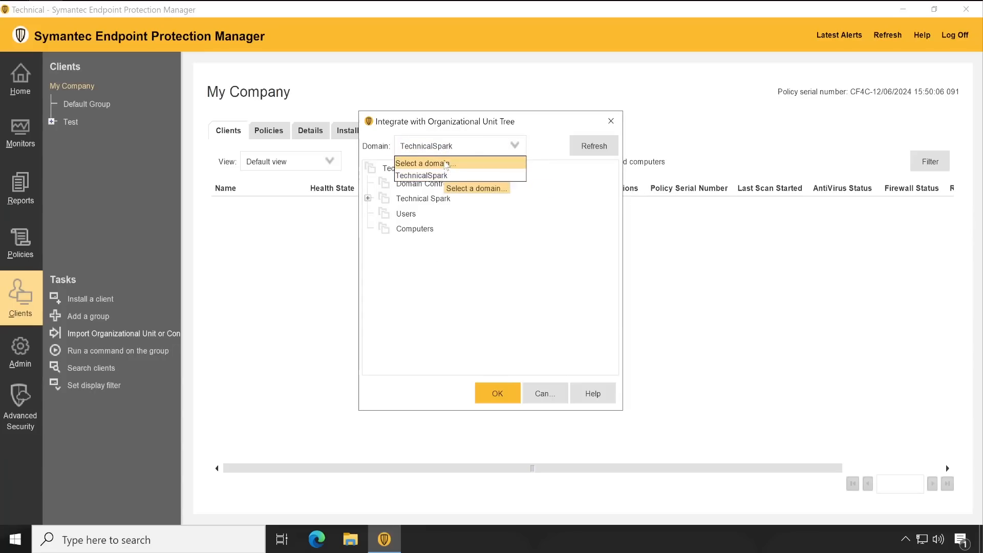
left_click(421, 304)
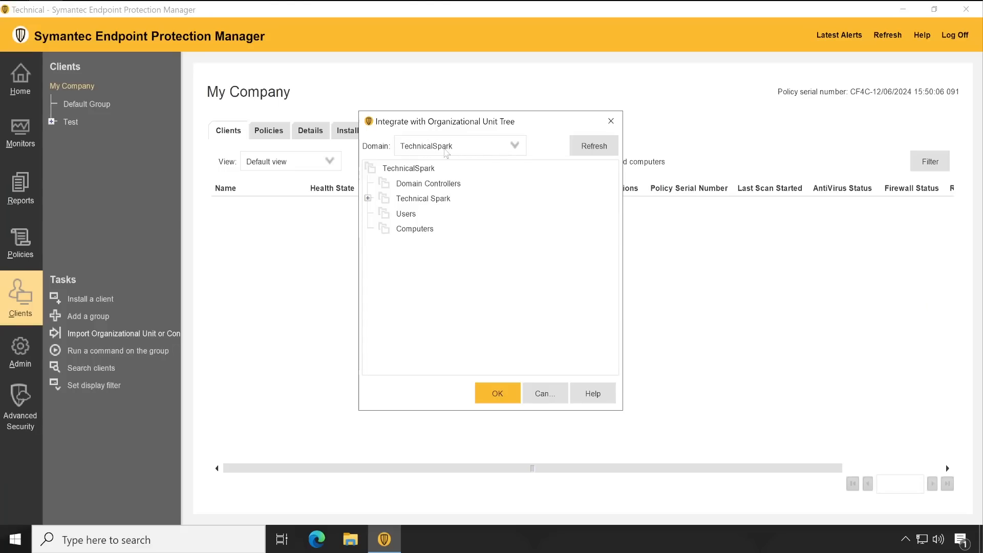
left_click(368, 198)
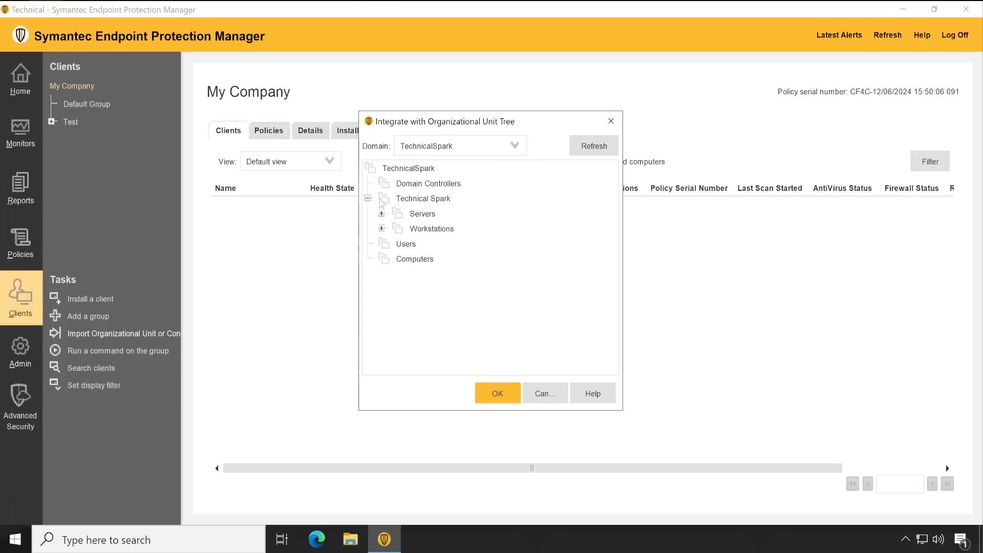
left_click(423, 204)
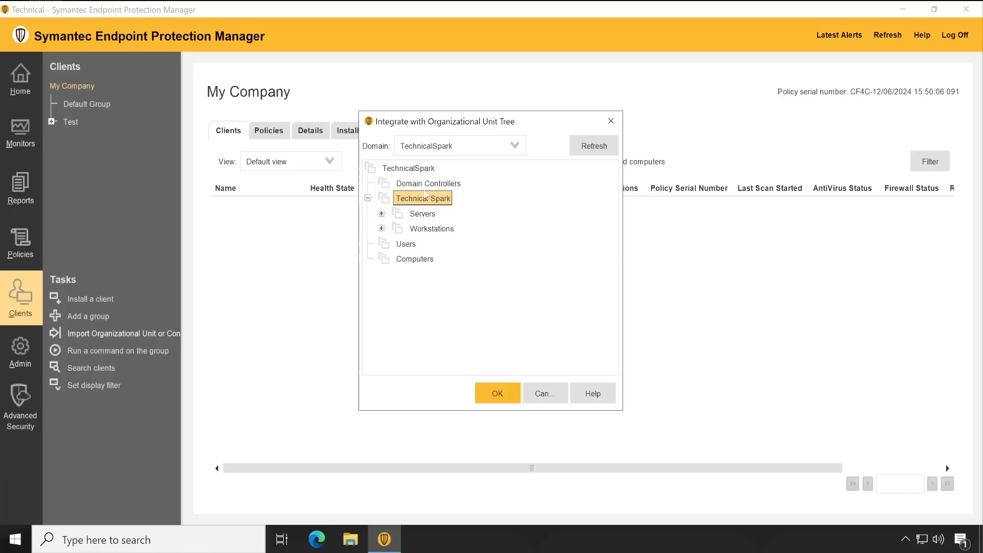
left_click(493, 393)
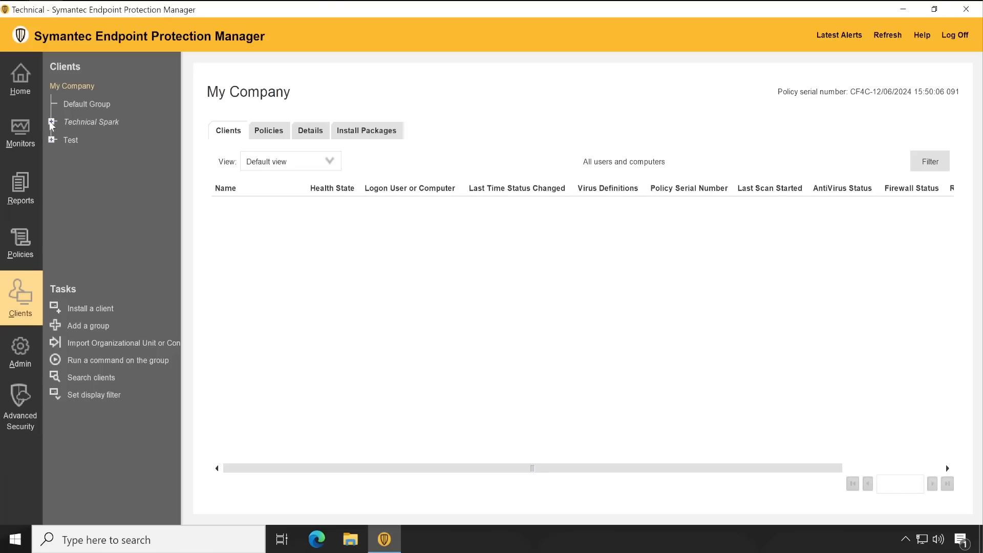
Step: Expand the imported Technical Spark group and its Servers and Workstations subgroups to check their structure
left_click(77, 123)
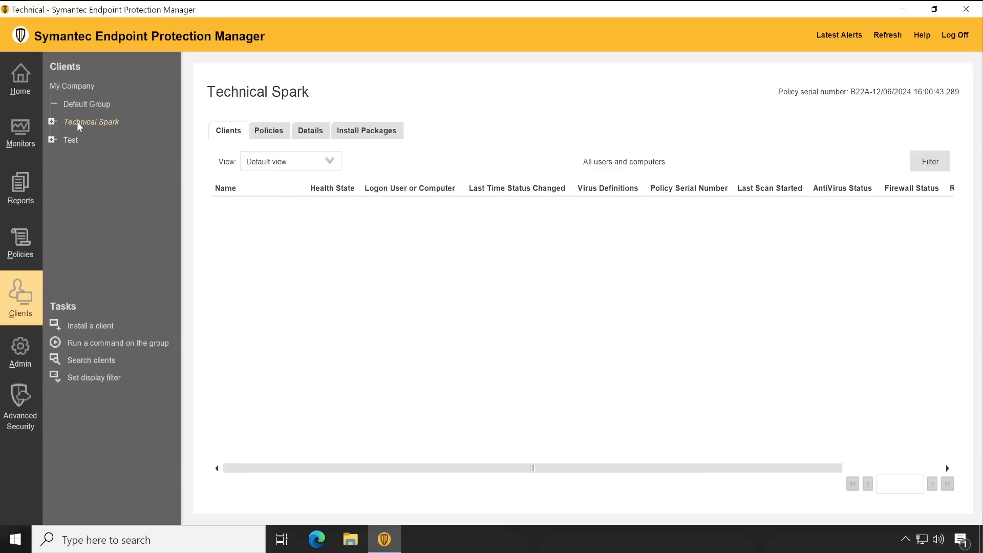
left_click(52, 122)
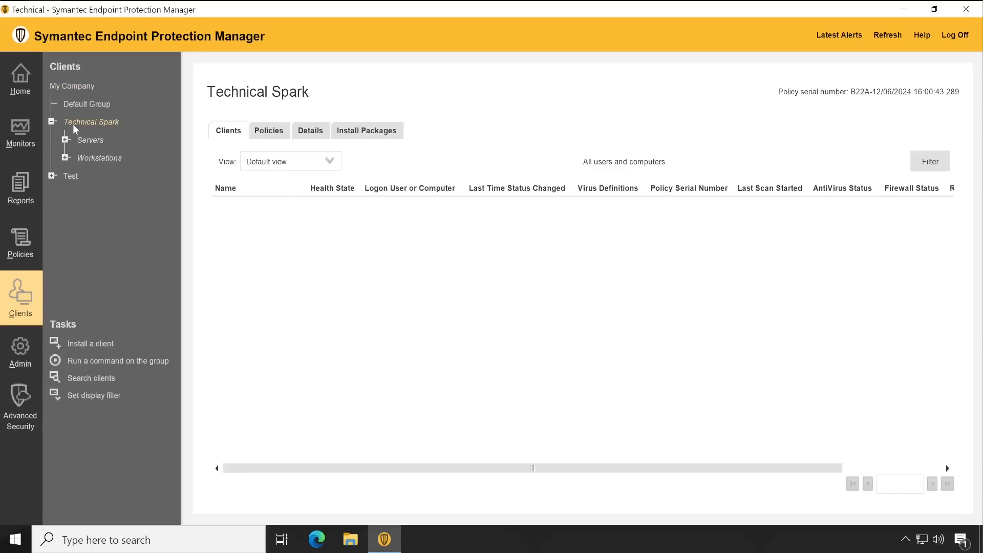
left_click(65, 158)
left_click(65, 140)
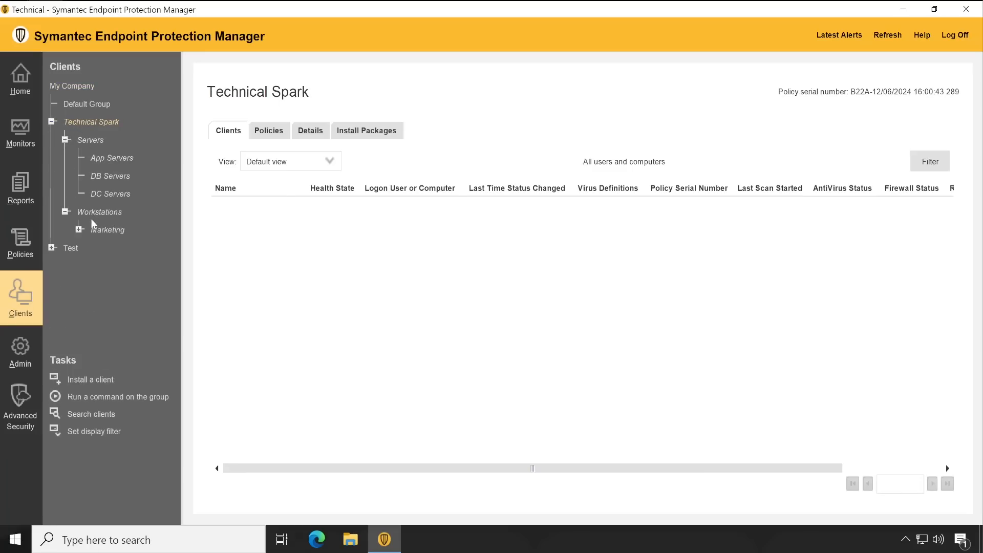
Step: Expand the Marketing group and check the clients in Laptop, Desktop, Marketing and Workstations
left_click(78, 229)
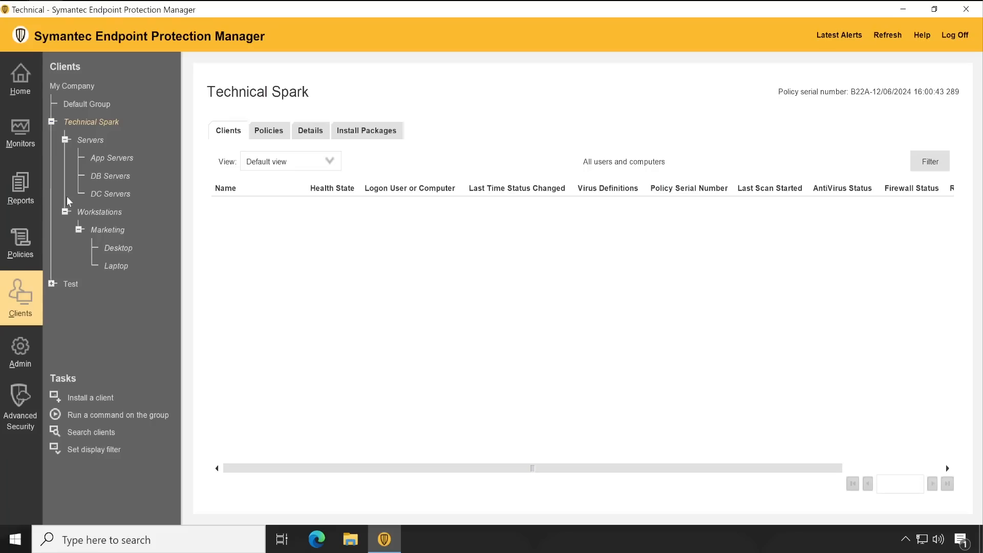
left_click(114, 266)
left_click(113, 249)
left_click(109, 231)
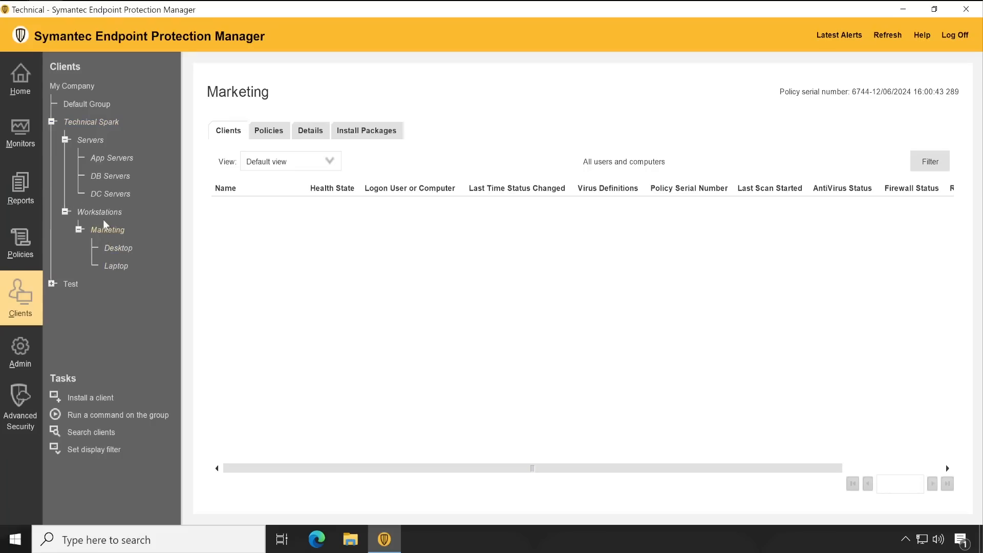
left_click(103, 210)
Step: Check which computers were imported into the DC Servers, DB Servers and App Servers groups
left_click(105, 194)
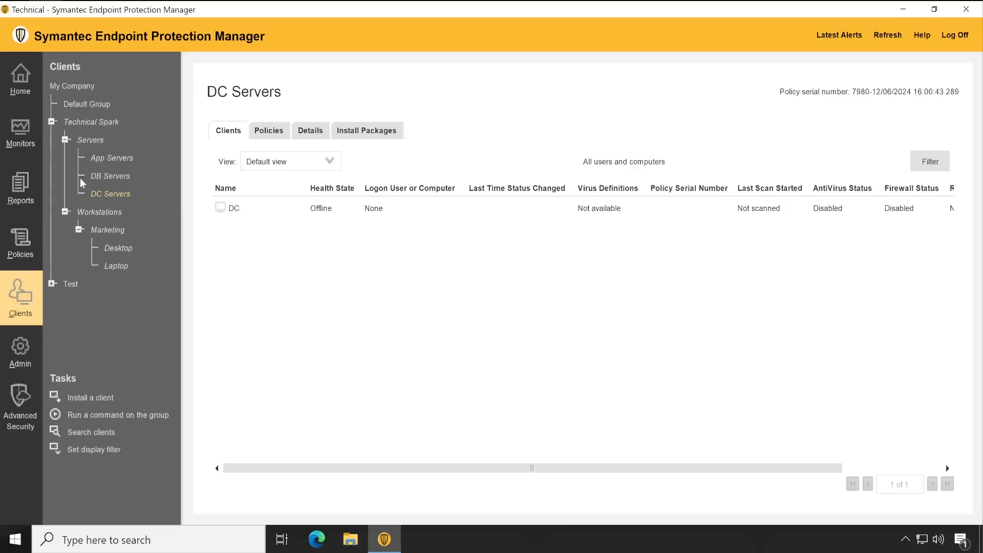
left_click(99, 176)
left_click(109, 159)
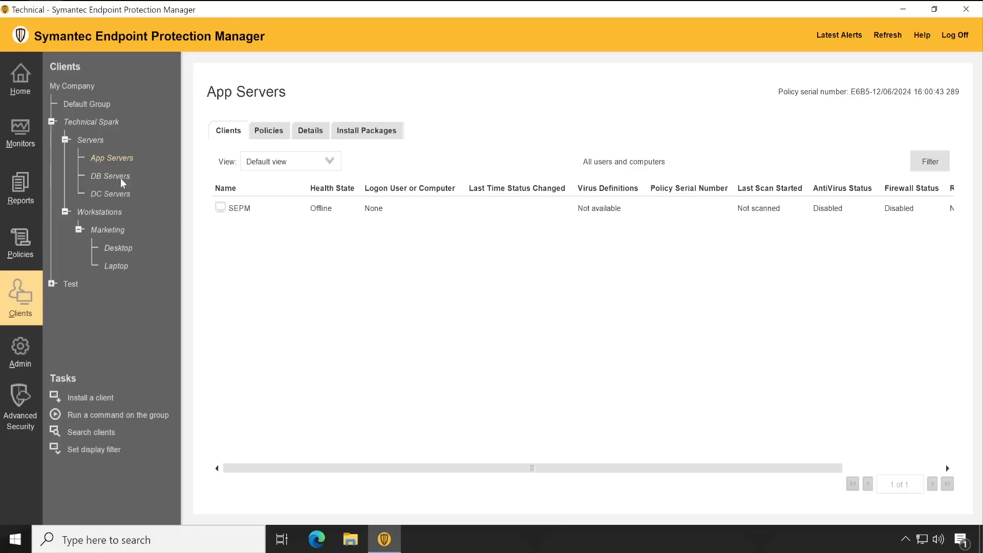
Step: Examine all status columns of the SEPM computer in App Servers and check the hidden notification area icons for the protection client
left_click(251, 210)
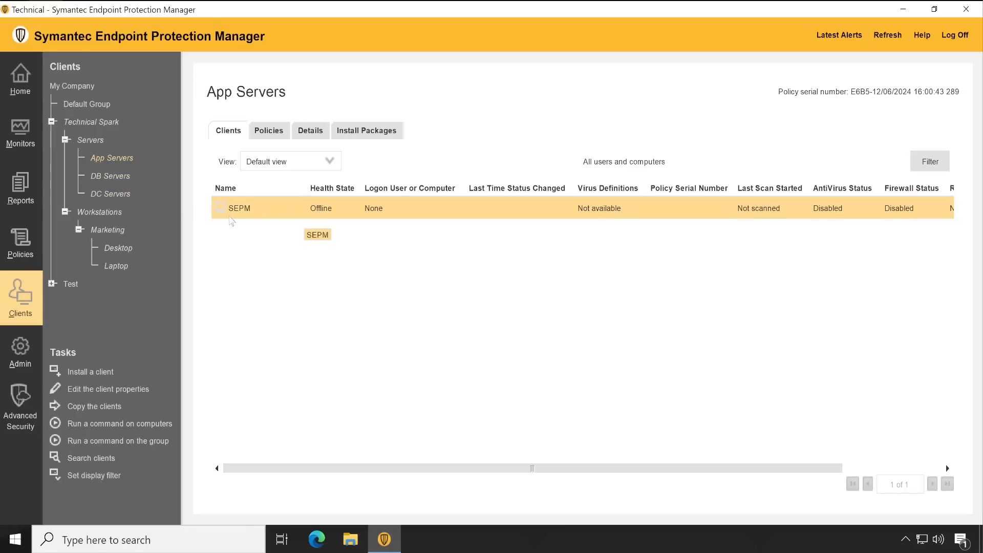
left_click(906, 539)
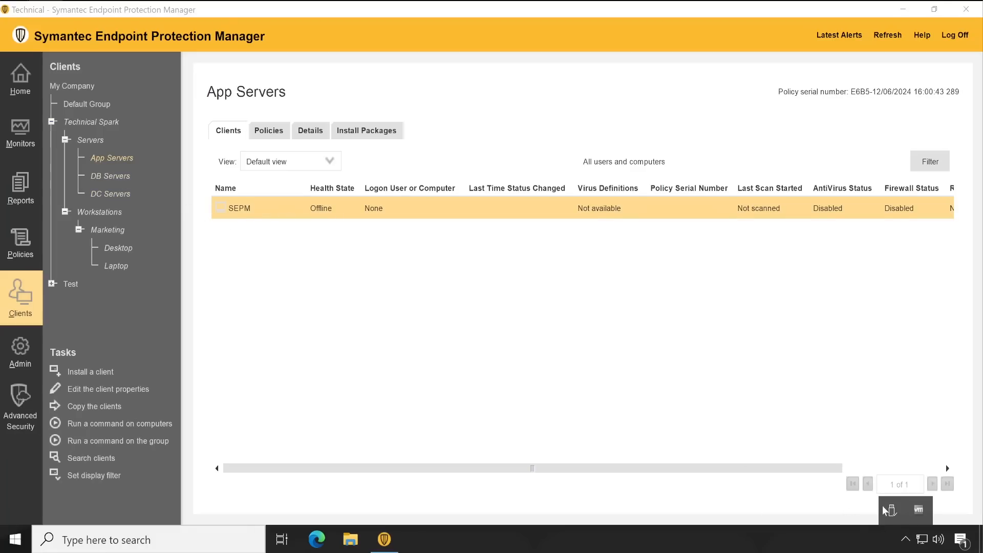
left_click(342, 241)
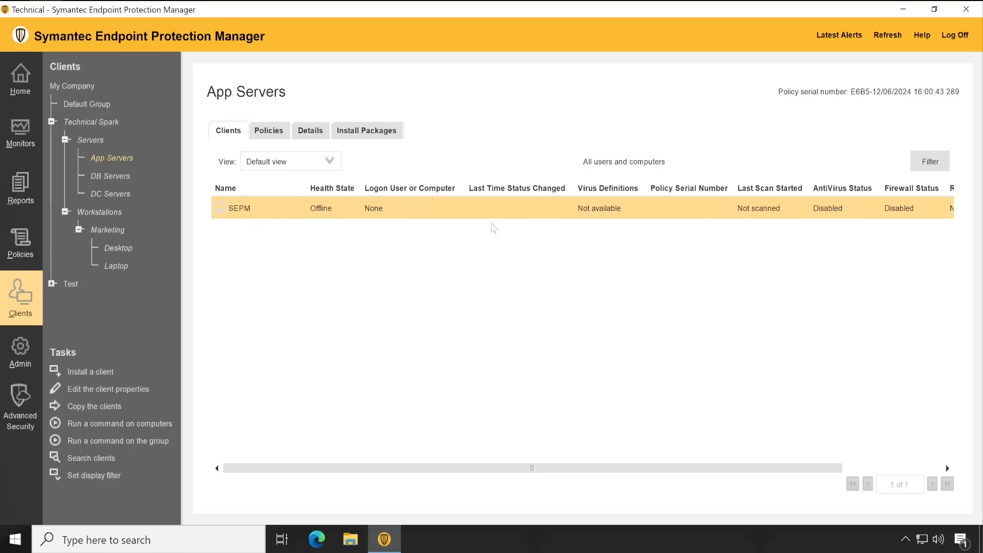
left_click_drag(522, 469, 794, 454)
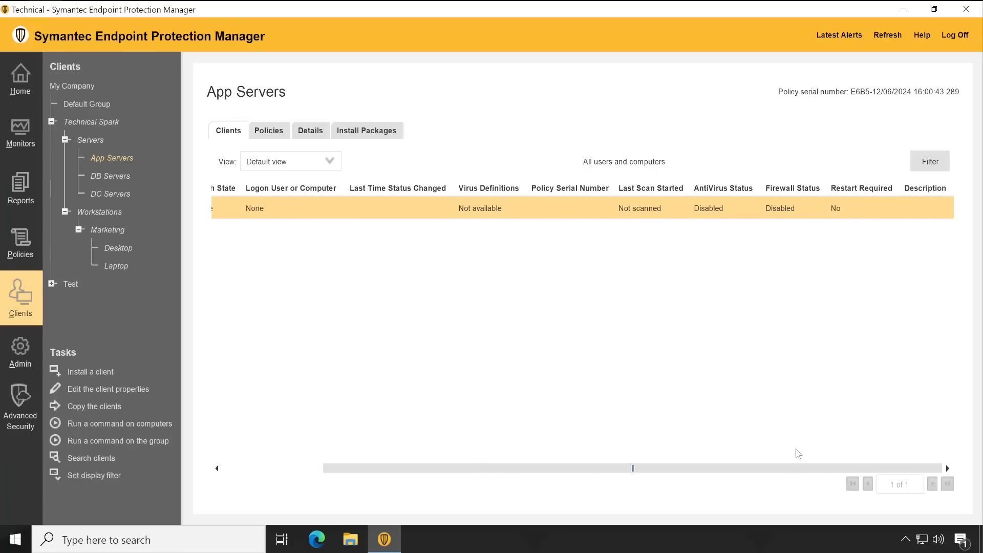
left_click_drag(606, 463, 339, 466)
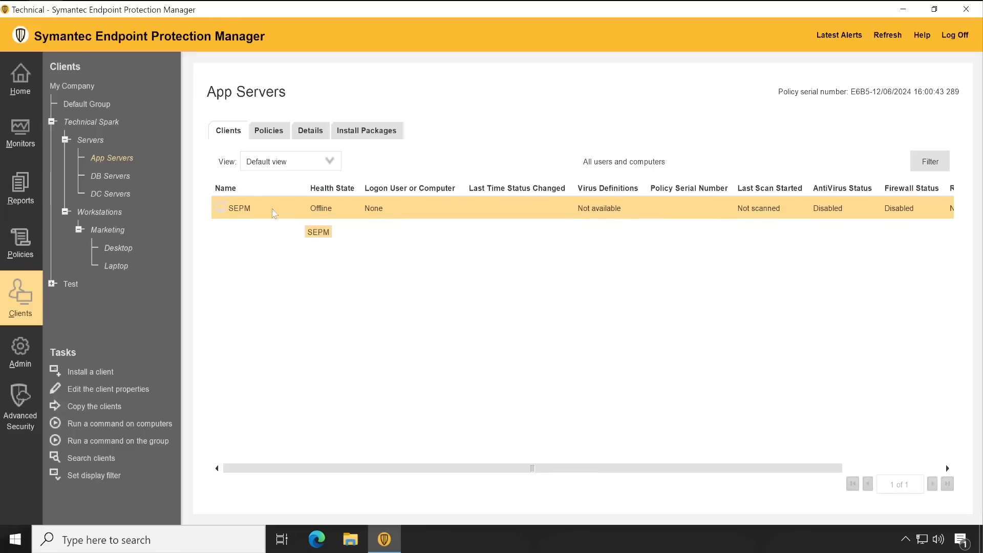
left_click(278, 234)
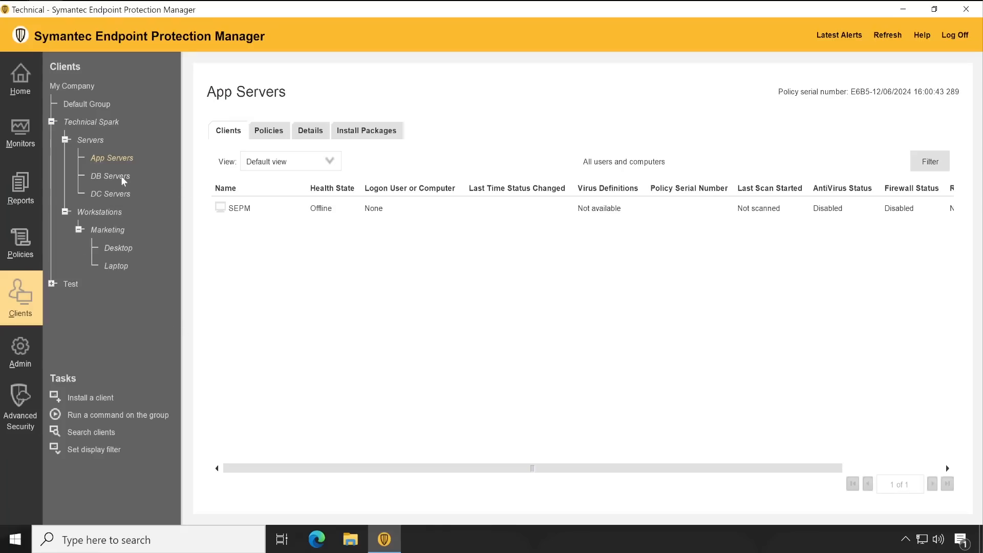
Step: Review the client lists of DC Servers, DB Servers and App Servers again, ending on DC Servers
left_click(107, 197)
left_click(102, 176)
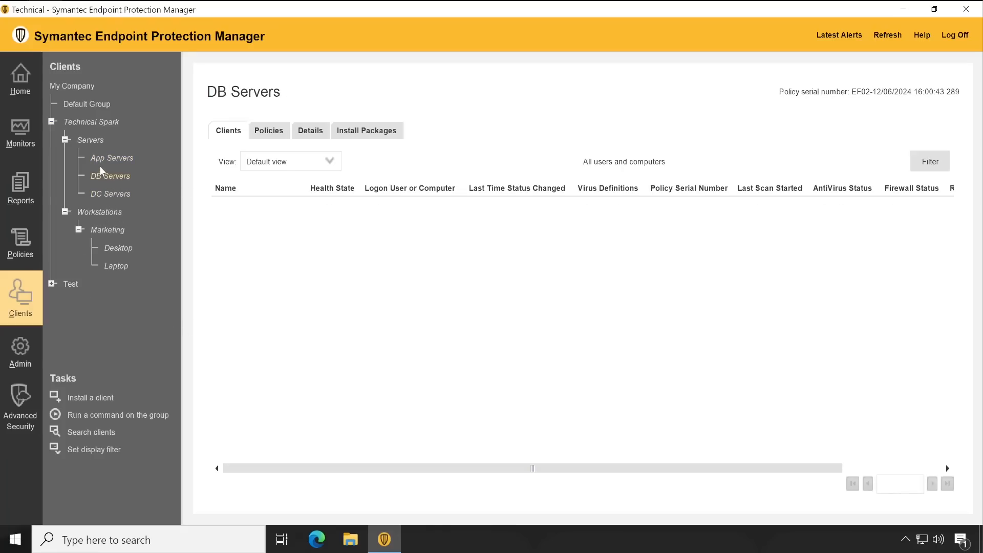
left_click(99, 160)
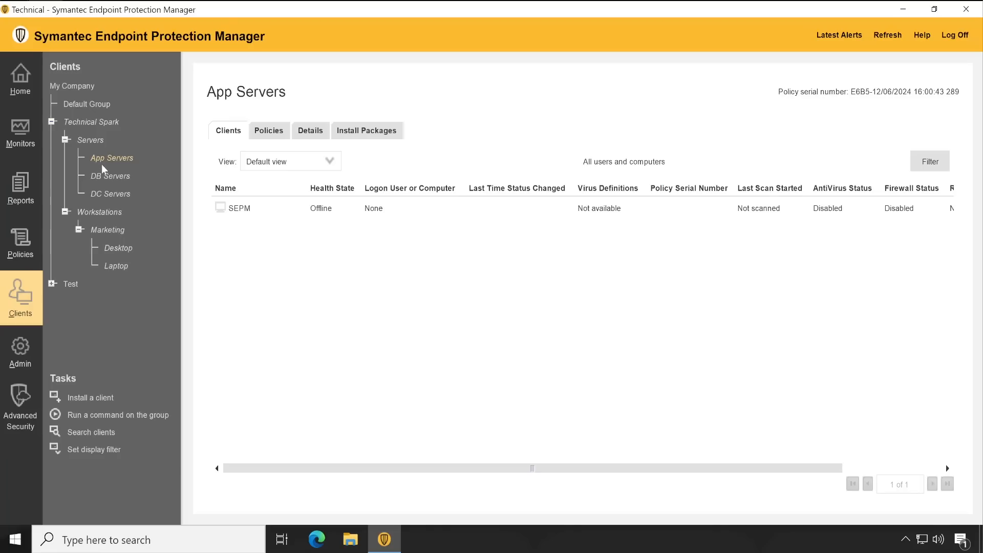
left_click(111, 176)
left_click(125, 191)
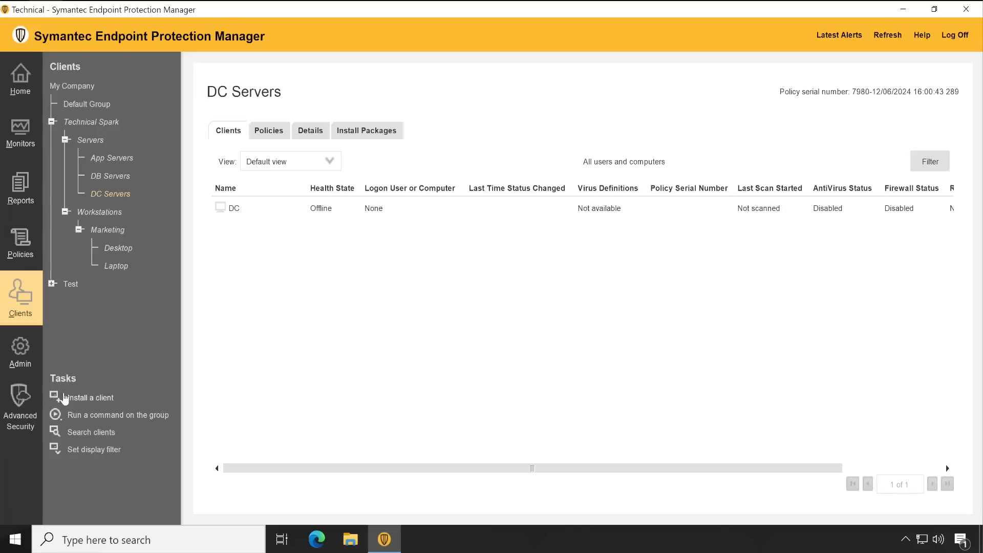
Step: Compare the tasks available for the manually created Test group with those for the imported Servers, App Servers, DC Servers and Technical Spark groups
left_click(72, 284)
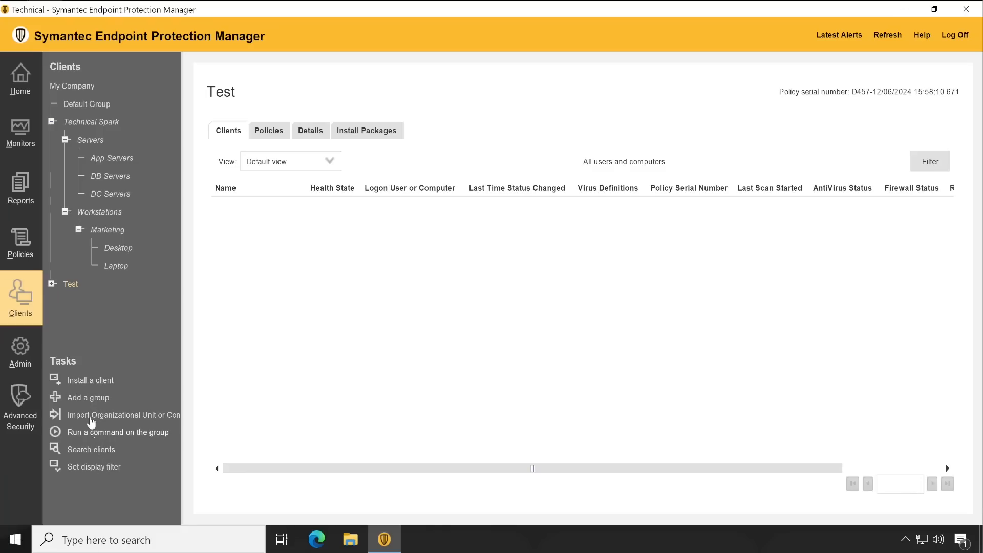
left_click(90, 141)
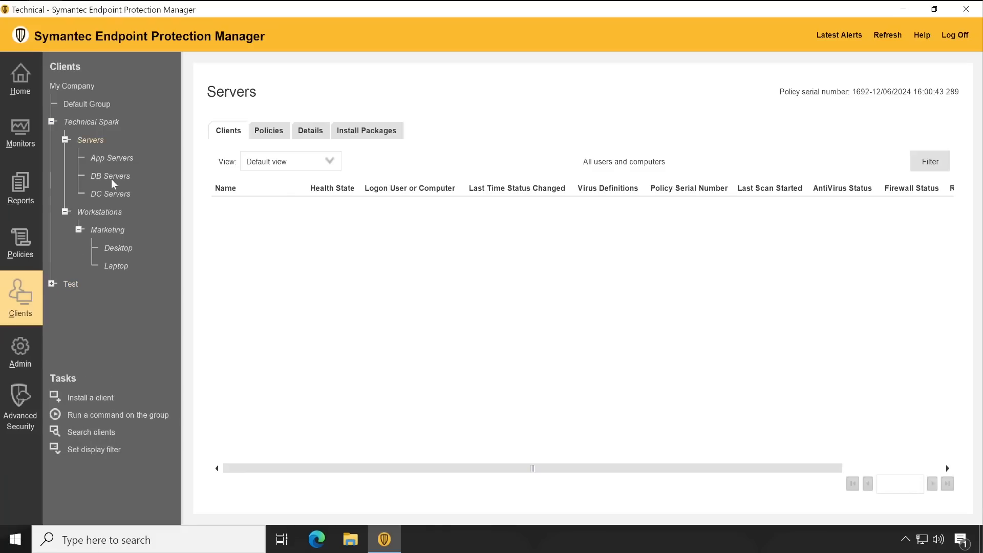
left_click(103, 157)
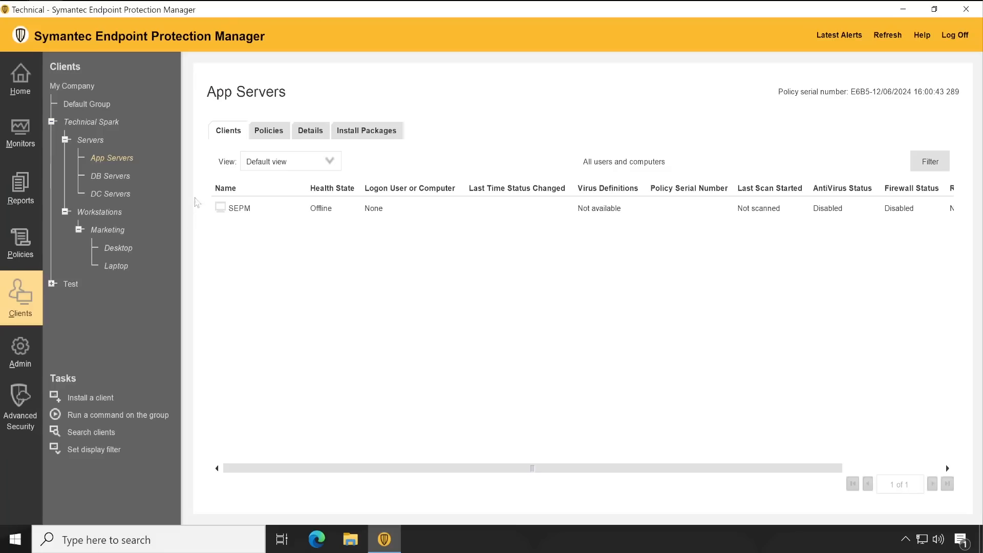
left_click(124, 199)
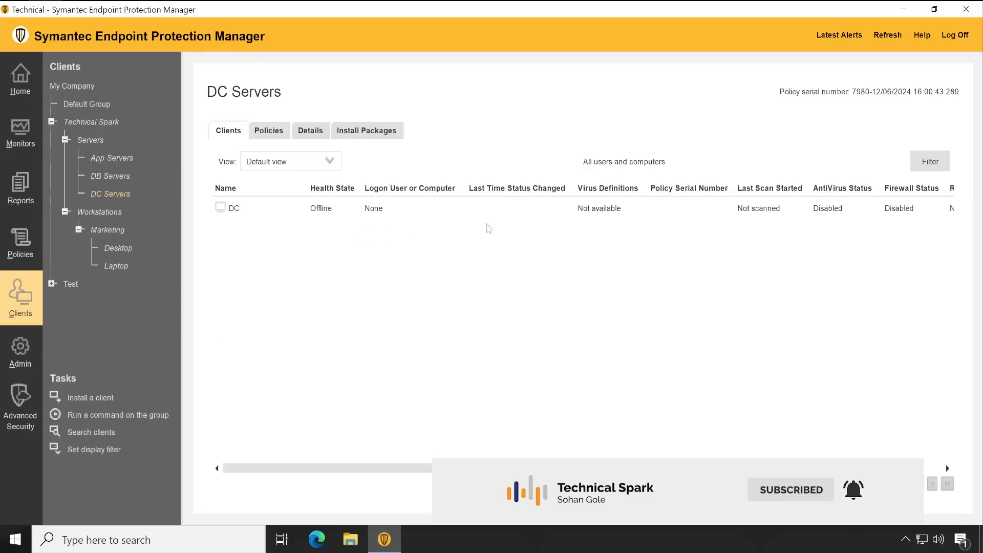
left_click(86, 125)
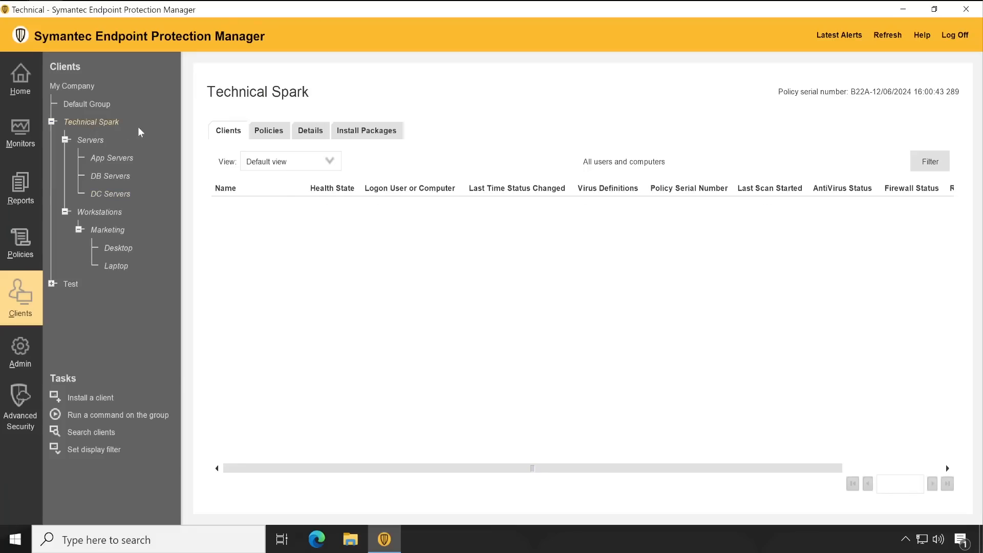